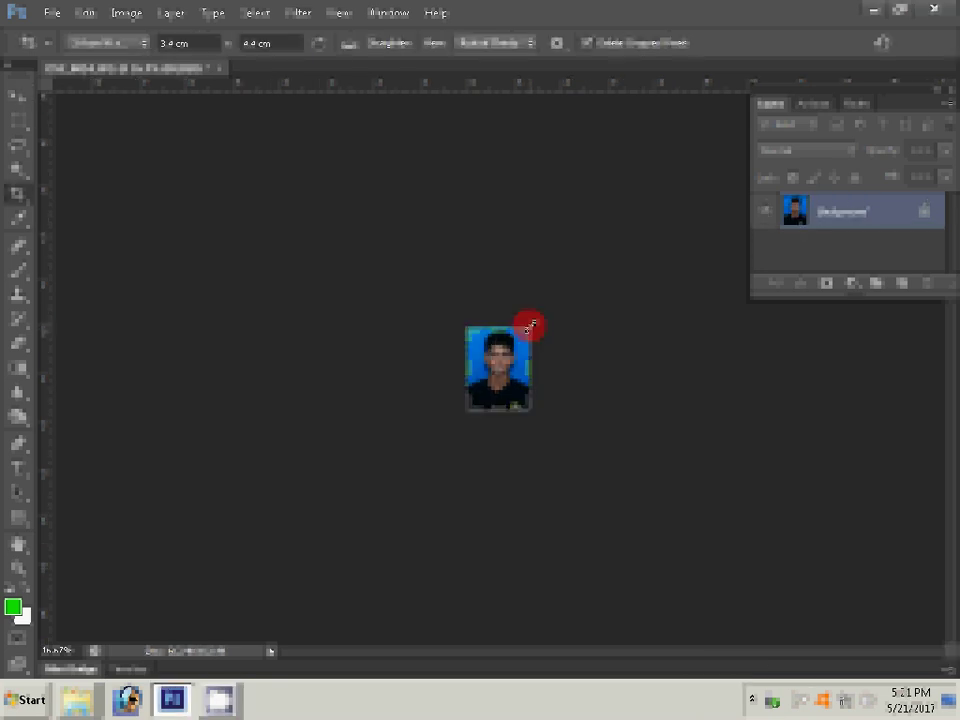
Set the passport crop height to 4 cm and trim the width value.
{"action": "right_click", "coordinate": [500, 398]}
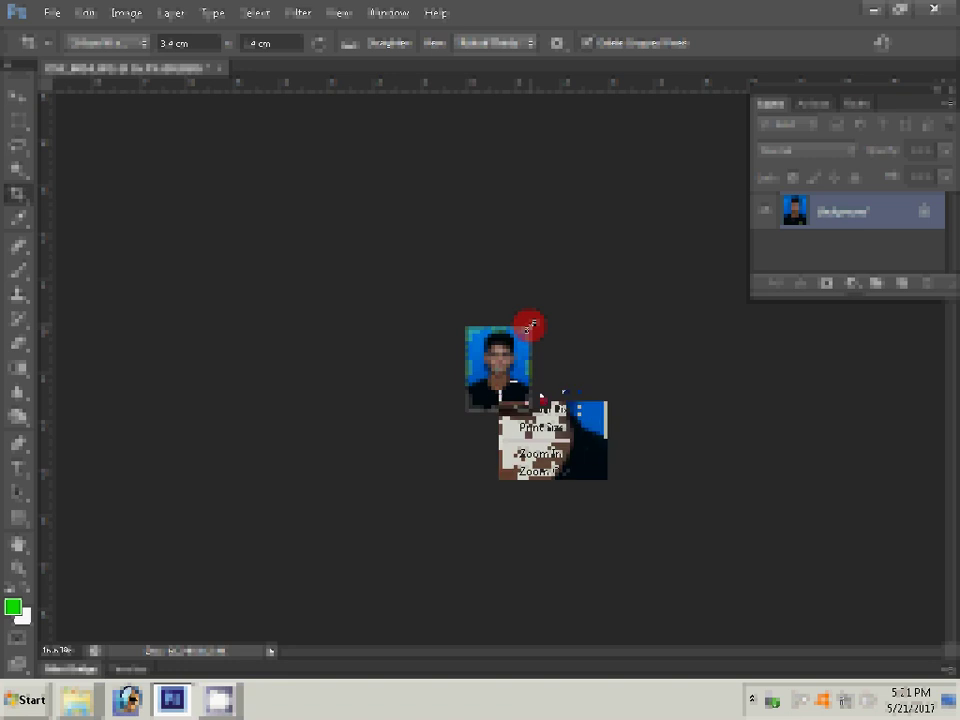
{"action": "key", "text": "BackSpace"}
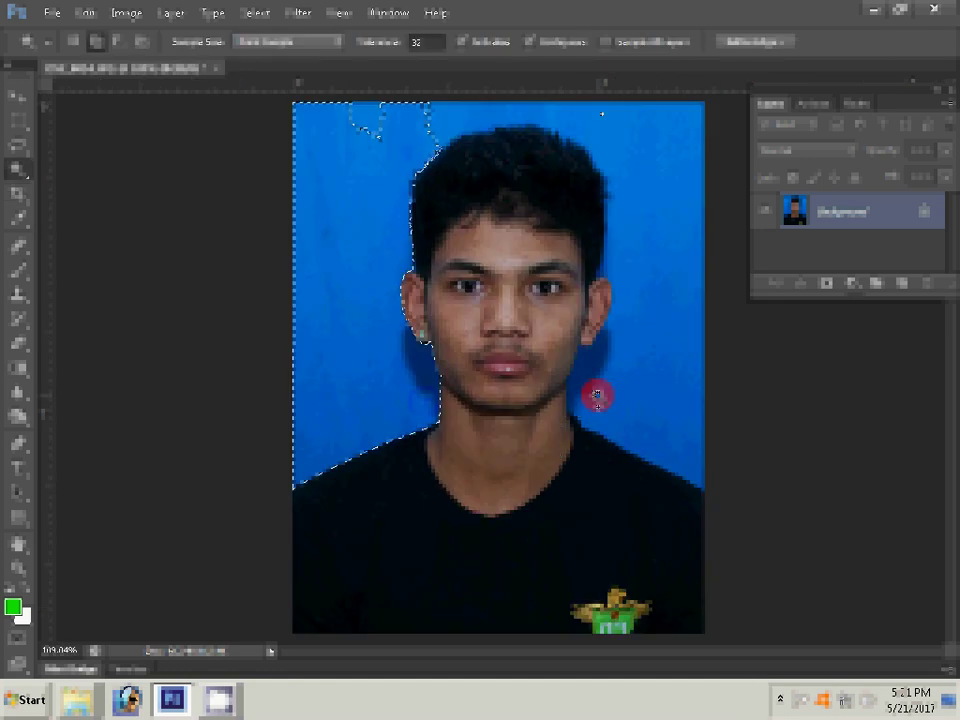
Feather the background selection to soften its edge.
{"action": "right_click", "coordinate": [656, 195]}
{"action": "left_click", "coordinate": [690, 469]}
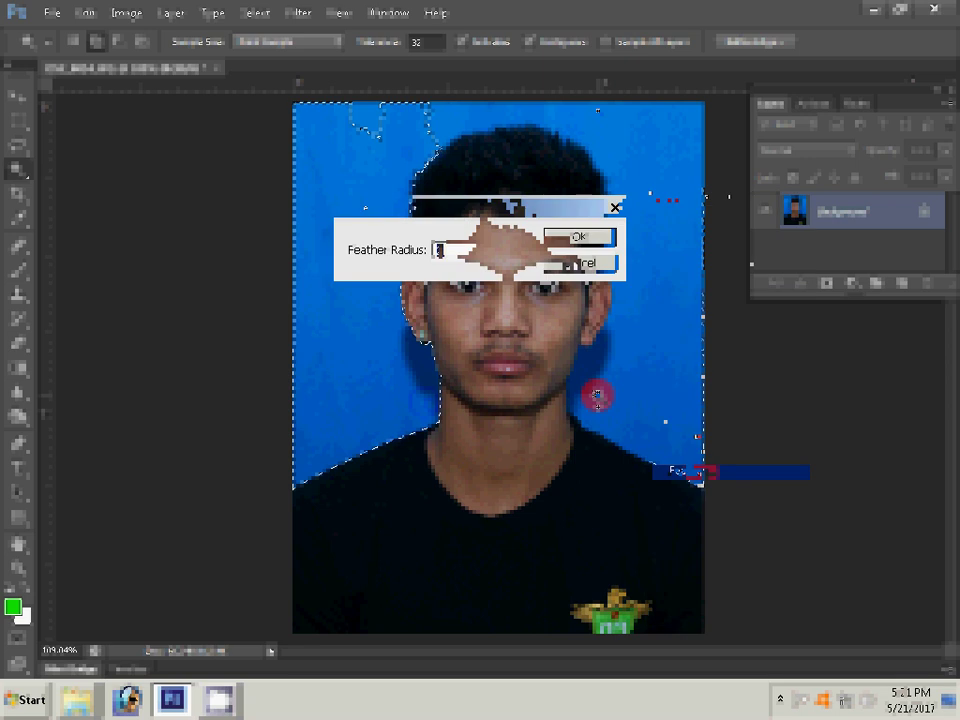
{"action": "left_click", "coordinate": [600, 240]}
Fill the selected background with a light-blue Solid Color layer at hue 192.
{"action": "left_click", "coordinate": [851, 284]}
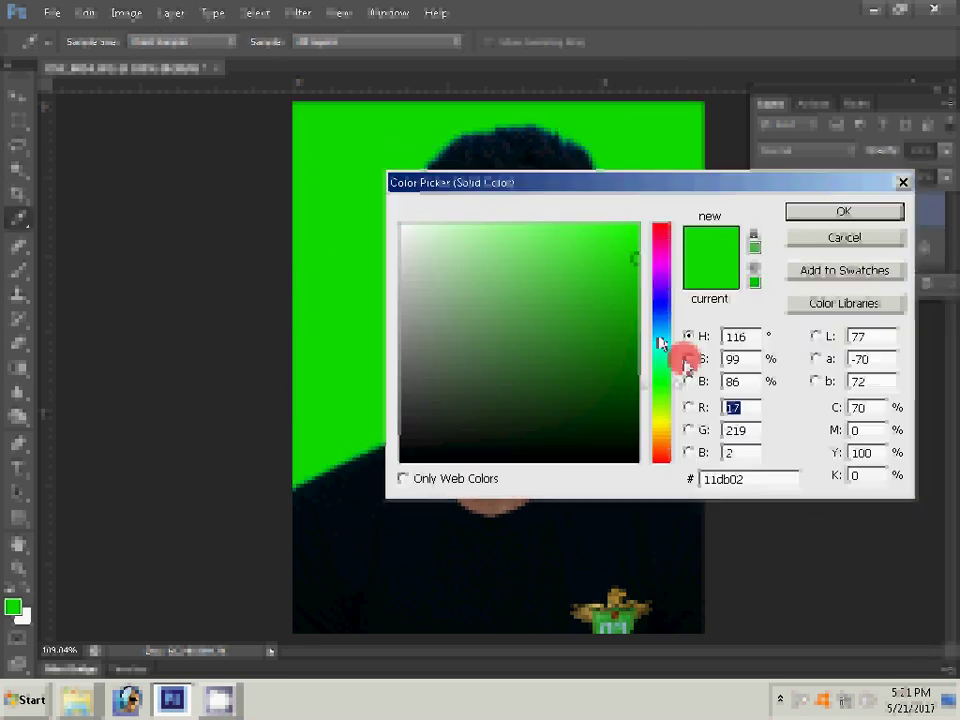
{"action": "left_click_drag", "start_coordinate": [686, 364], "coordinate": [686, 362]}
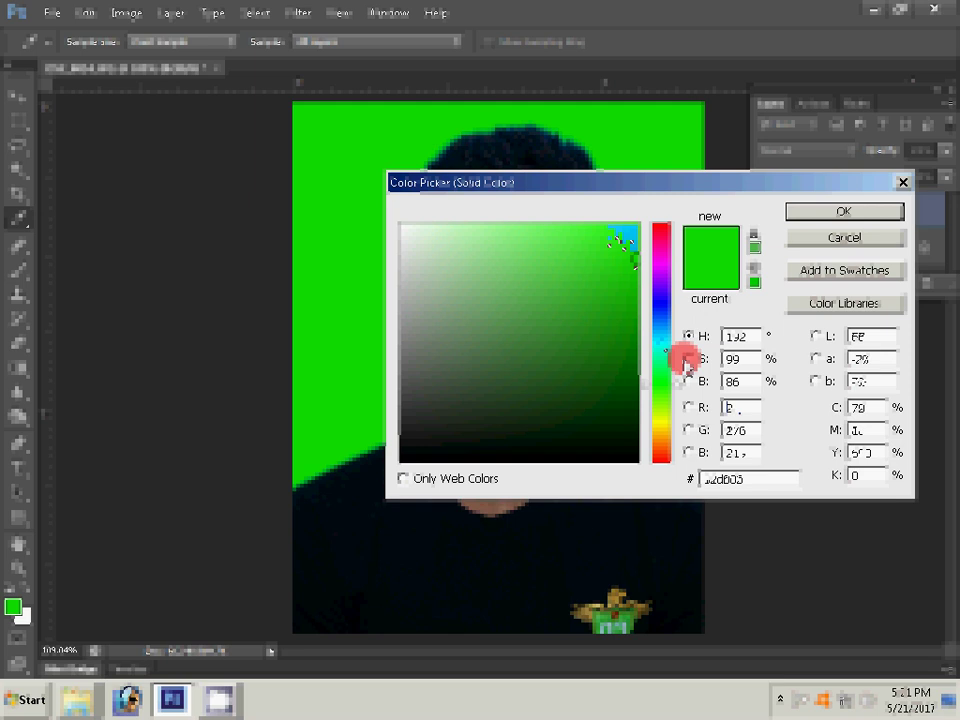
{"action": "left_click", "coordinate": [843, 210]}
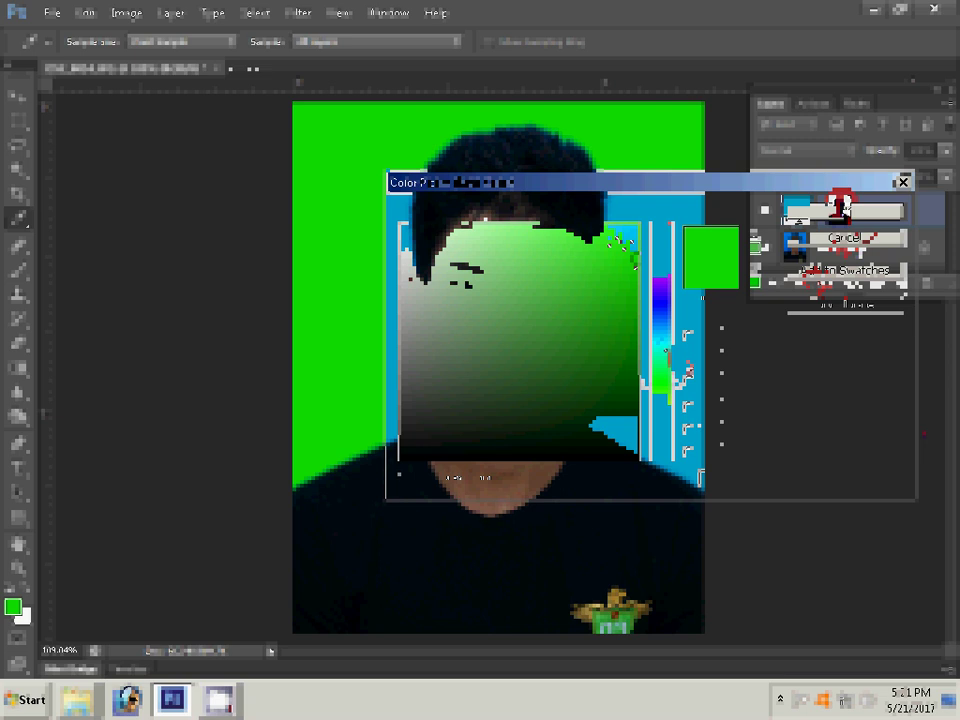
Smooth the facial skin with the retouching filter at strength 18.
{"action": "key", "text": "w"}
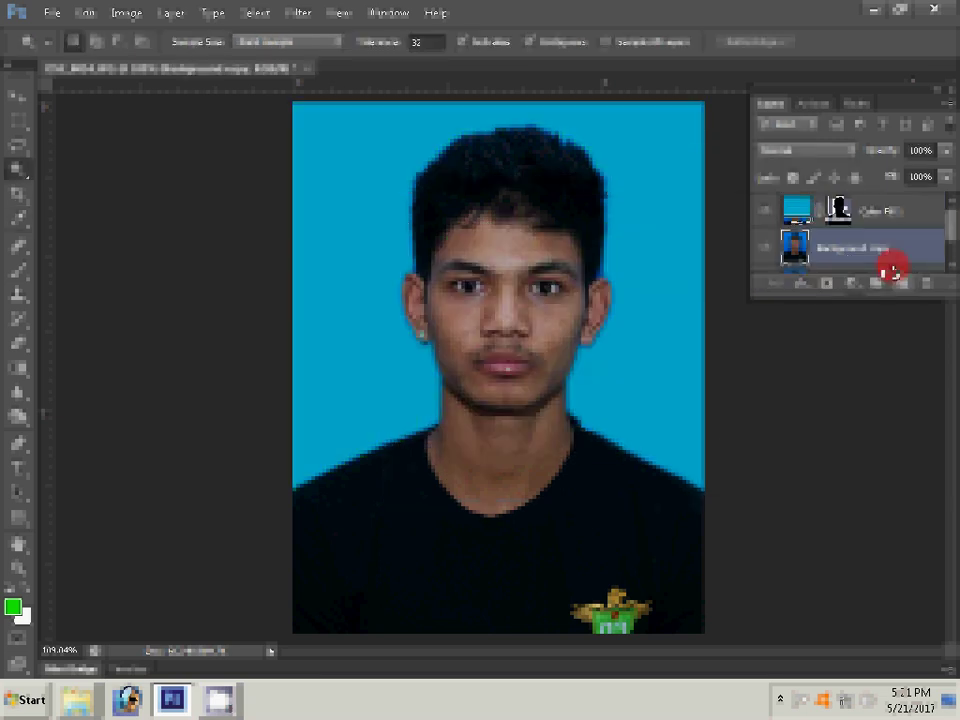
{"action": "left_click", "coordinate": [298, 13]}
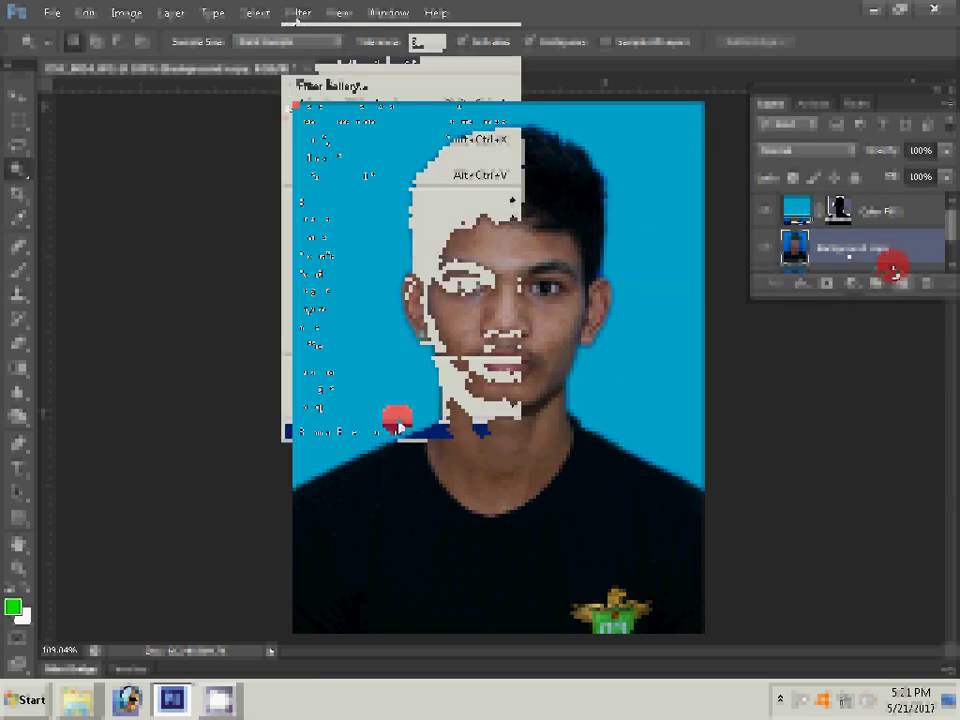
{"action": "left_click", "coordinate": [398, 426]}
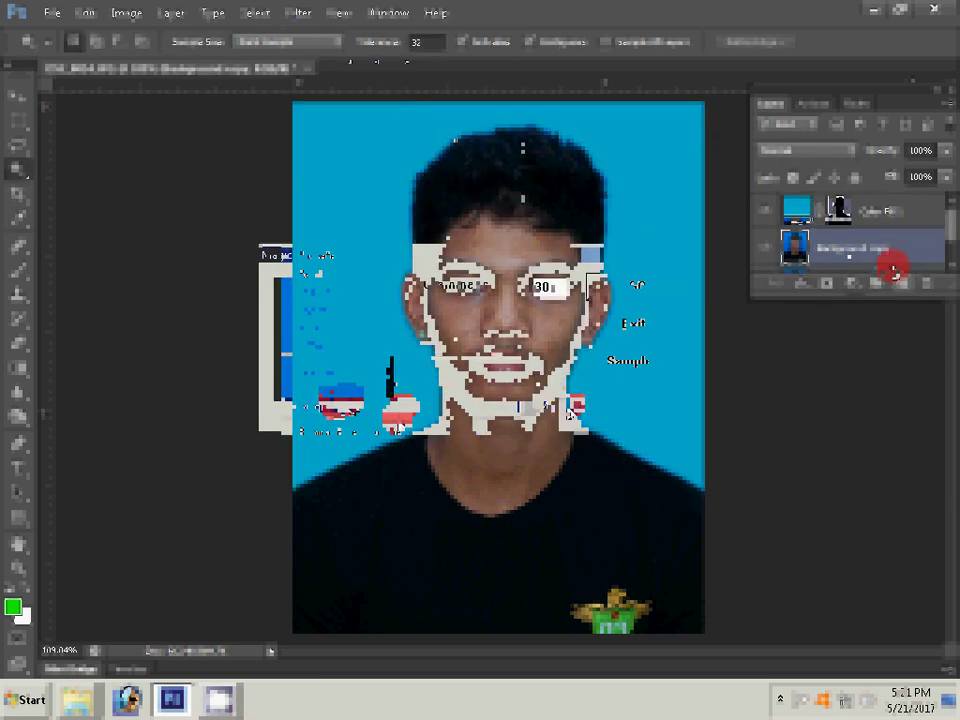
{"action": "type", "text": "18"}
{"action": "left_click", "coordinate": [665, 284]}
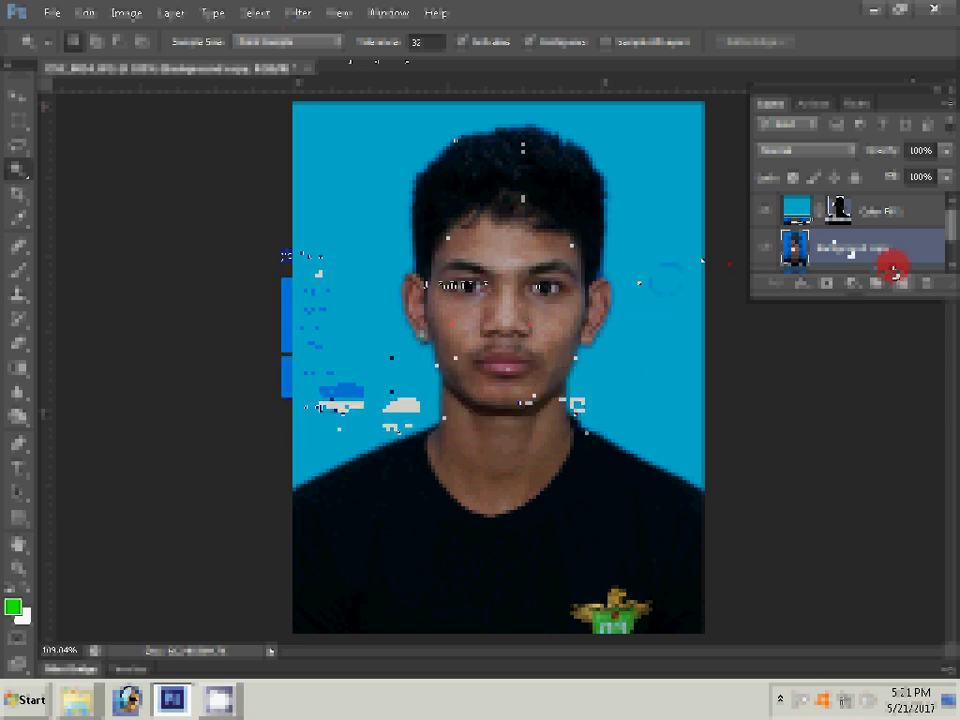
Apply a light Add Noise filter to the photo.
{"action": "left_click", "coordinate": [298, 12]}
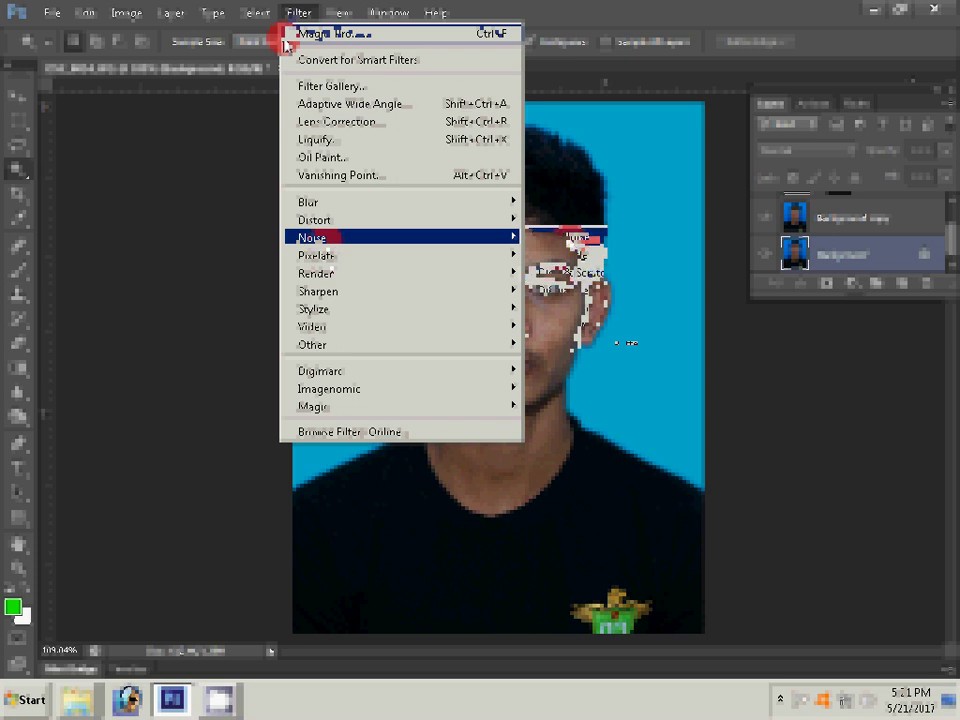
{"action": "left_click", "coordinate": [565, 238]}
{"action": "left_click", "coordinate": [585, 137]}
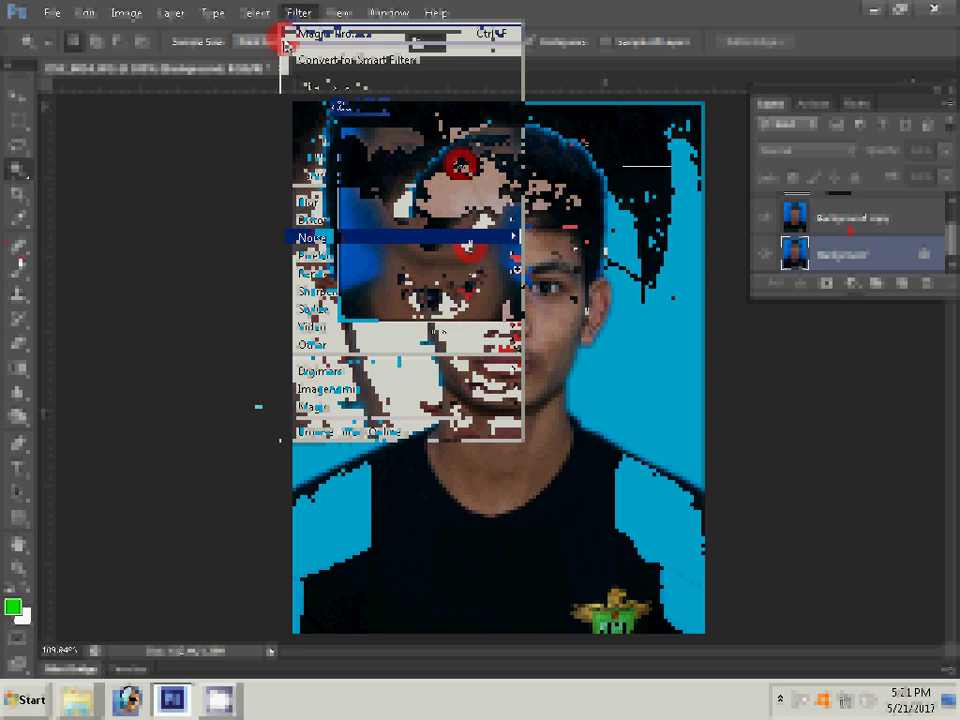
Set the Eraser to 66% opacity.
{"action": "left_click", "coordinate": [333, 64]}
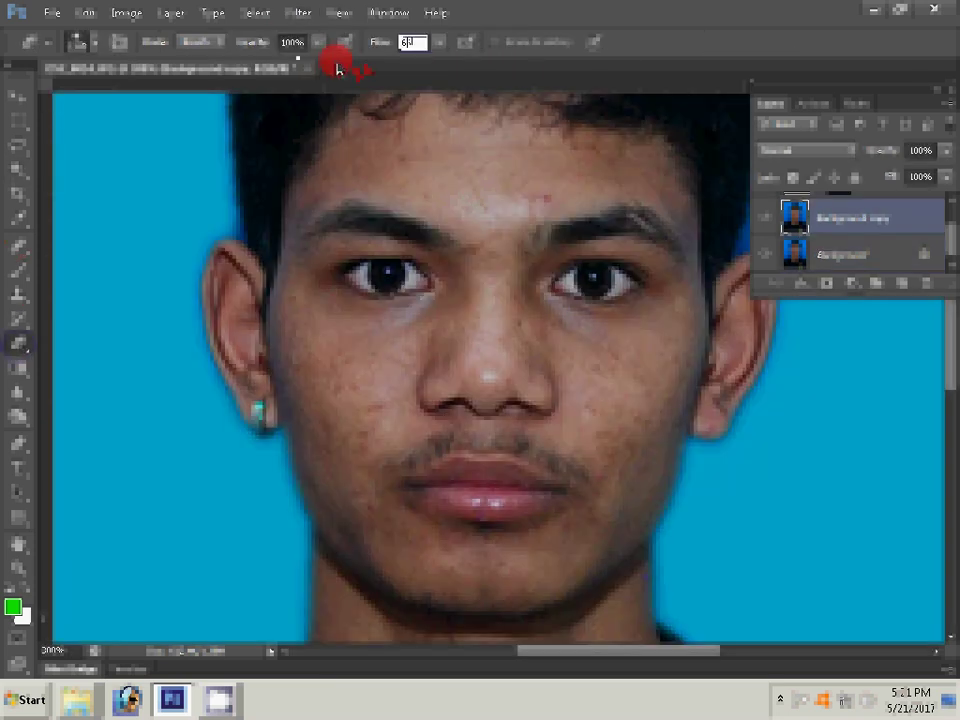
{"action": "type", "text": "60"}
{"action": "key", "text": "Return"}
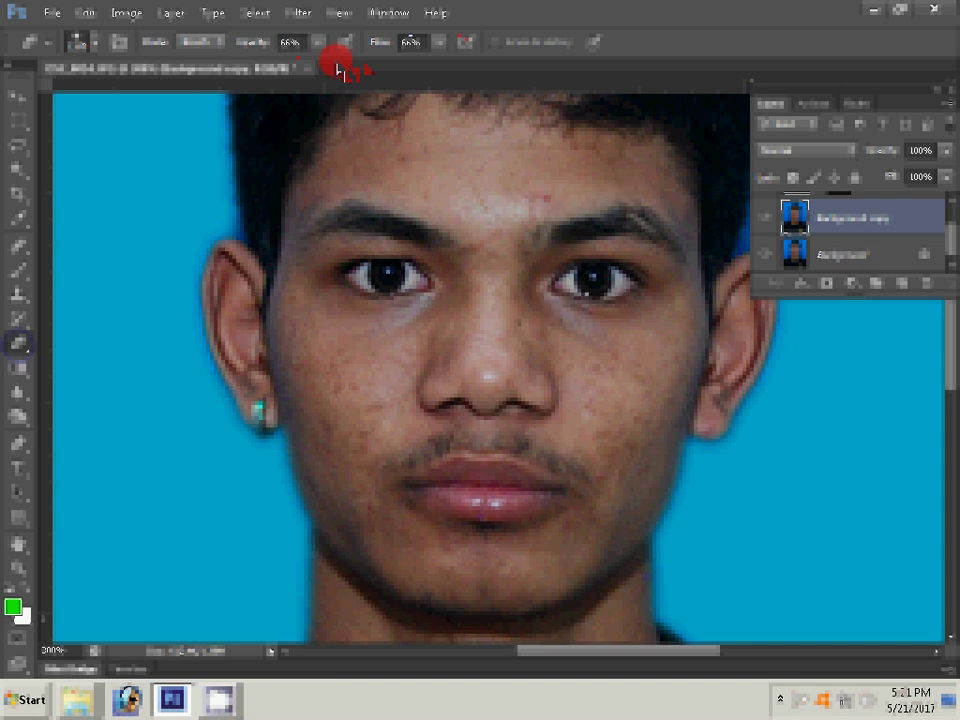
Erase the smoothing over the forehead and both shirt edges, then flatten the image.
{"action": "left_click", "coordinate": [352, 151]}
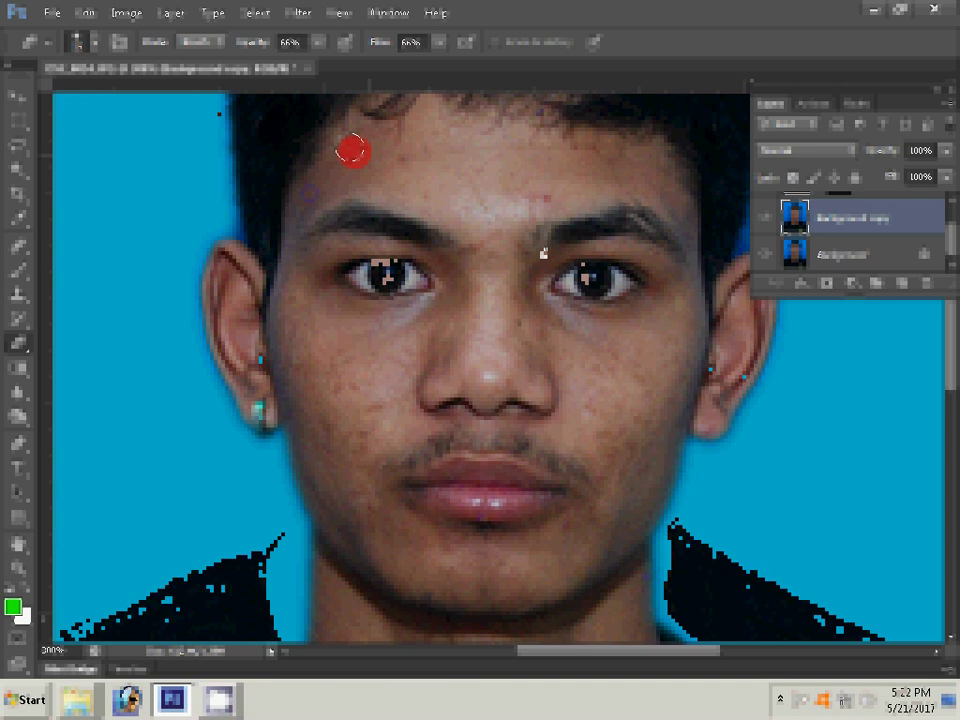
{"action": "scroll", "coordinate": [376, 381], "scroll_direction": "down", "scroll_amount": 3}
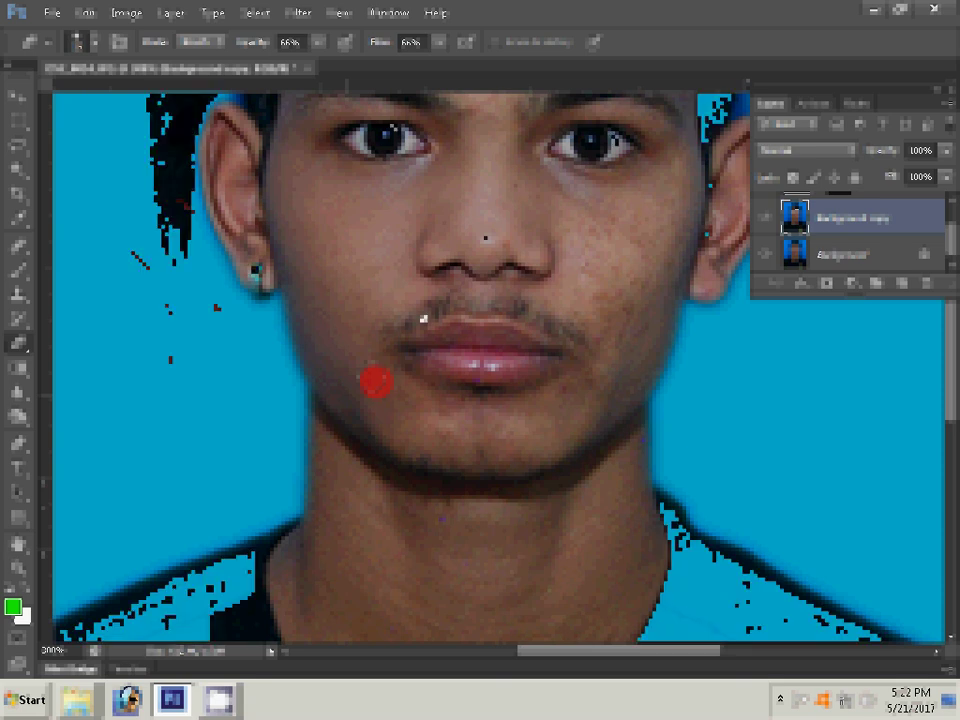
{"action": "scroll", "coordinate": [428, 305], "scroll_direction": "down", "scroll_amount": 2}
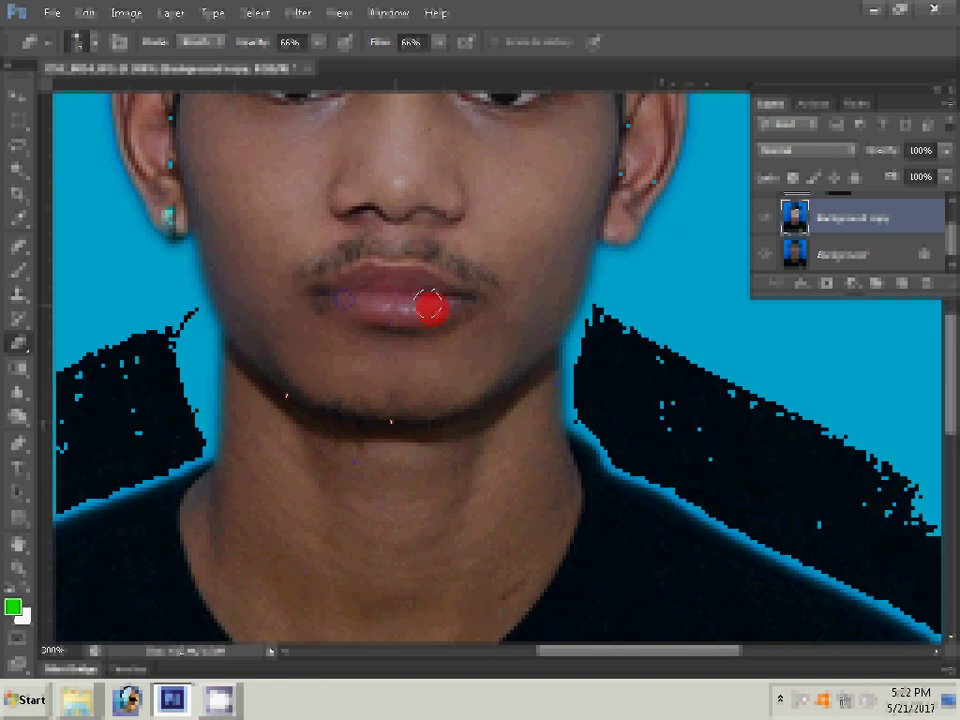
{"action": "left_click", "coordinate": [201, 374]}
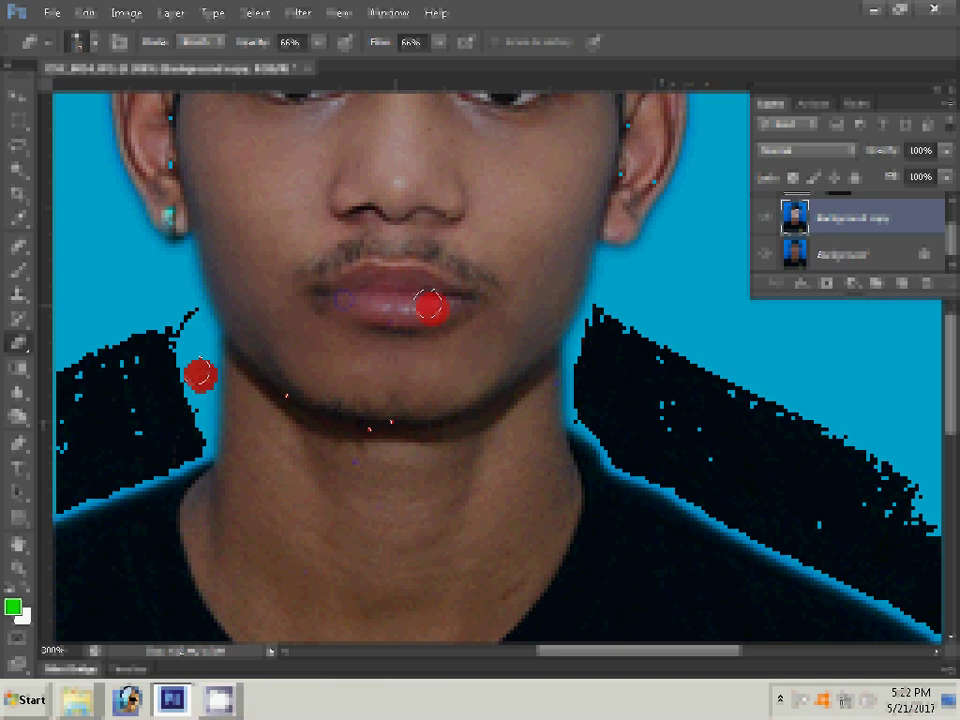
{"action": "left_click", "coordinate": [582, 425]}
{"action": "right_click", "coordinate": [570, 350]}
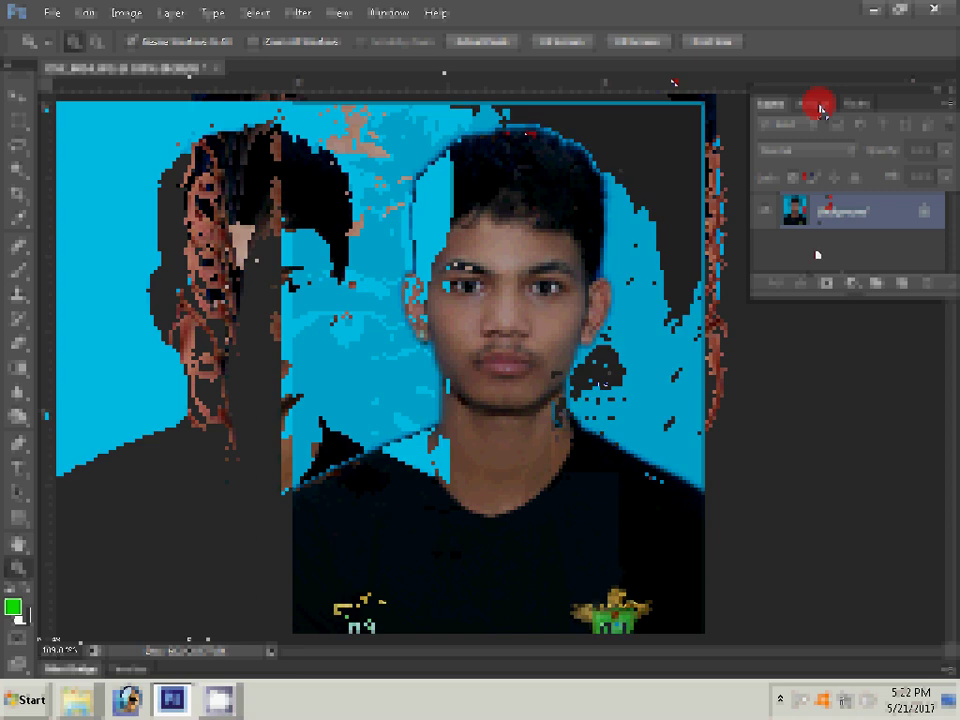
Run the passport sheet action to tile eight photos in two rows of four.
{"action": "left_click", "coordinate": [818, 104]}
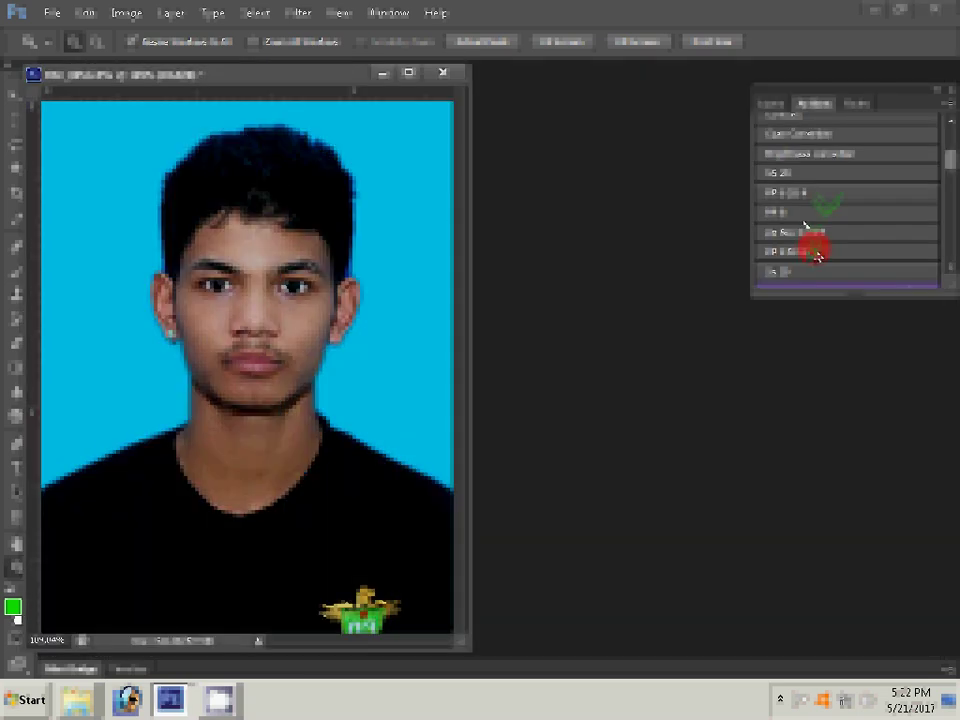
{"action": "left_click", "coordinate": [398, 306]}
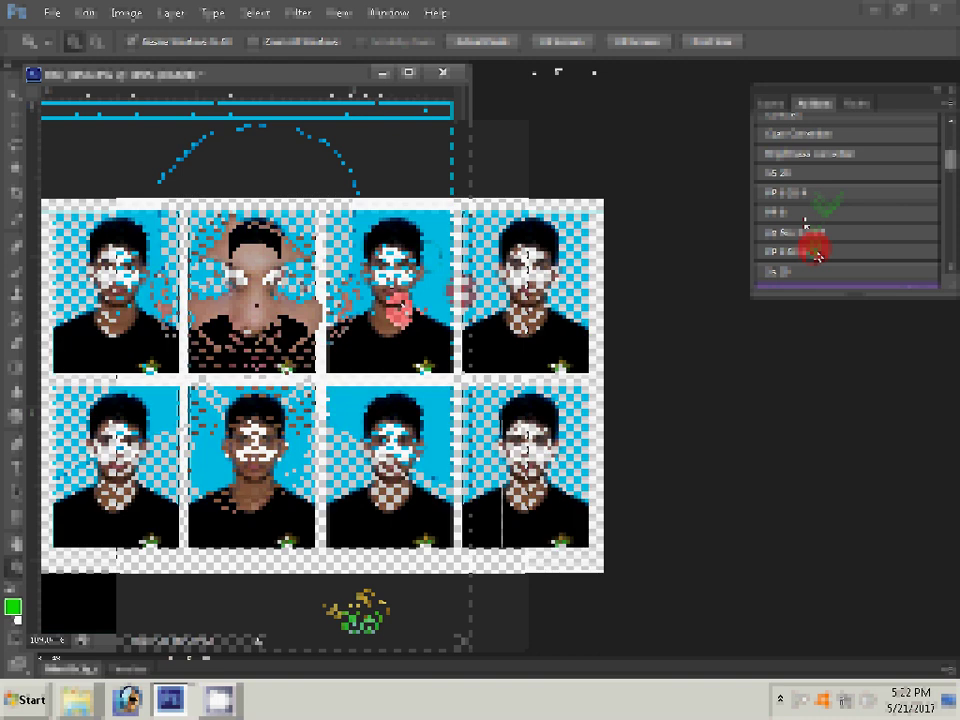
{"action": "left_click", "coordinate": [468, 289]}
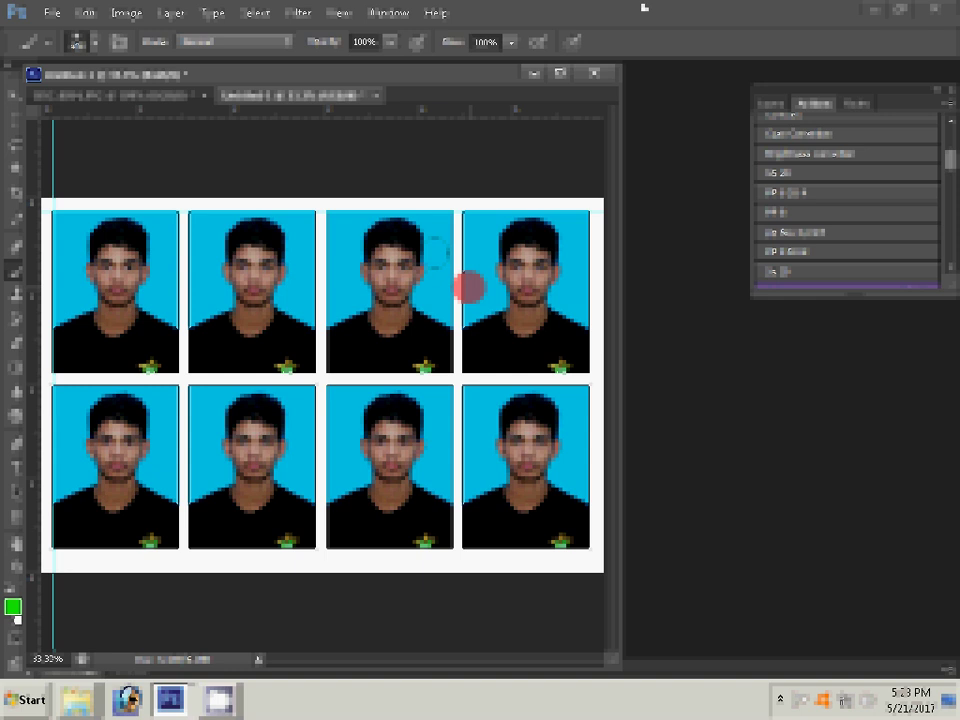
{"action": "left_click", "coordinate": [17, 306]}
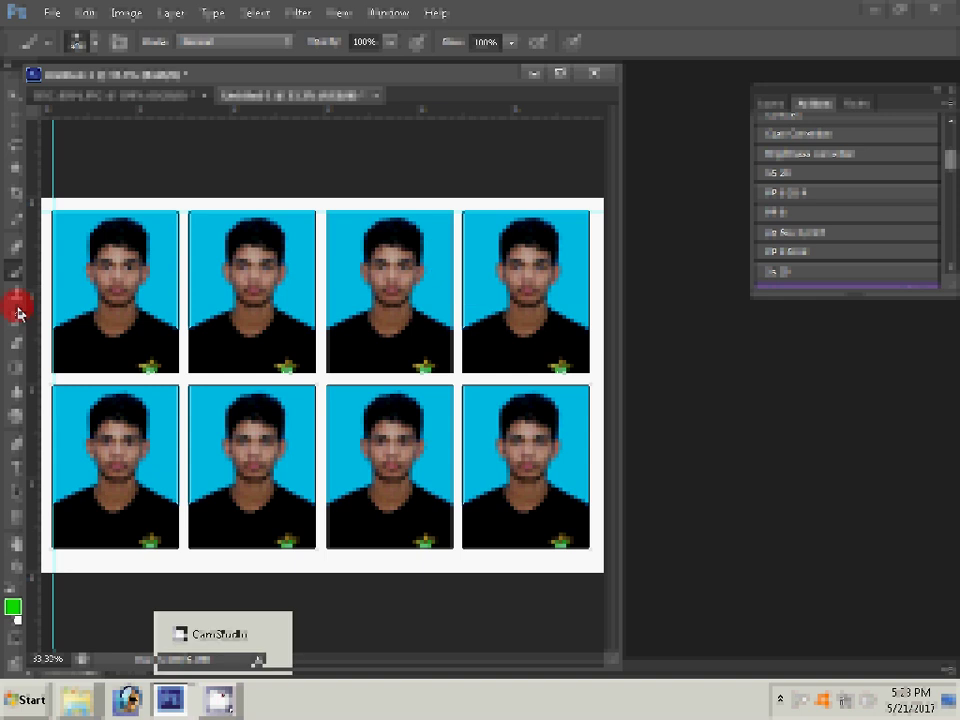